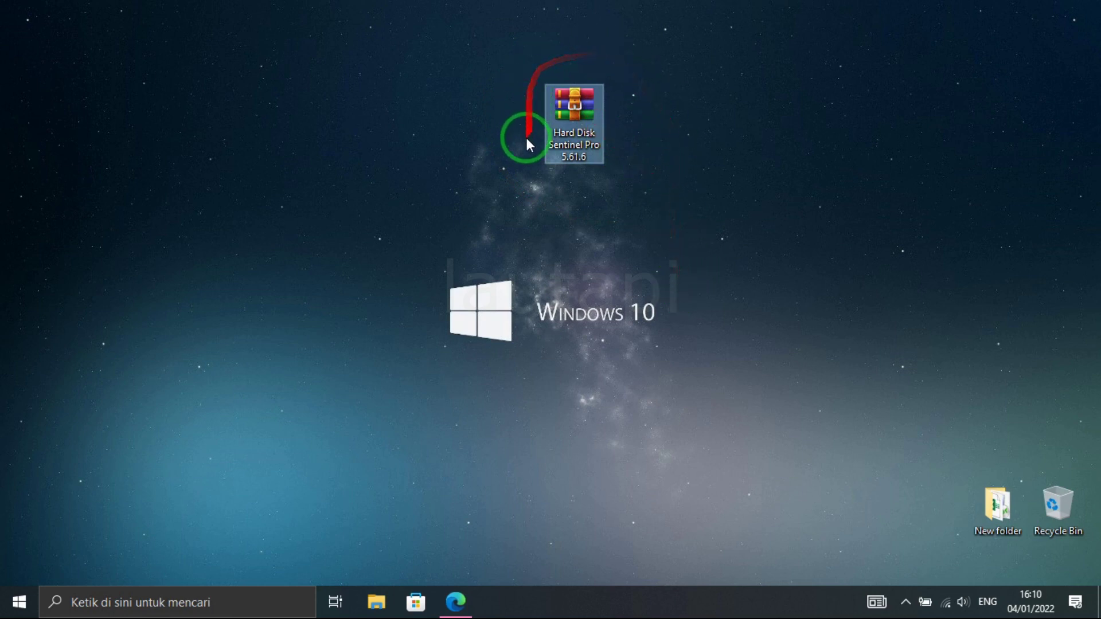
# Step: Open the Hard Disk Sentinel Pro 5.61.6 archive from the desktop and launch the setup application inside it
pyautogui.click(600, 198)
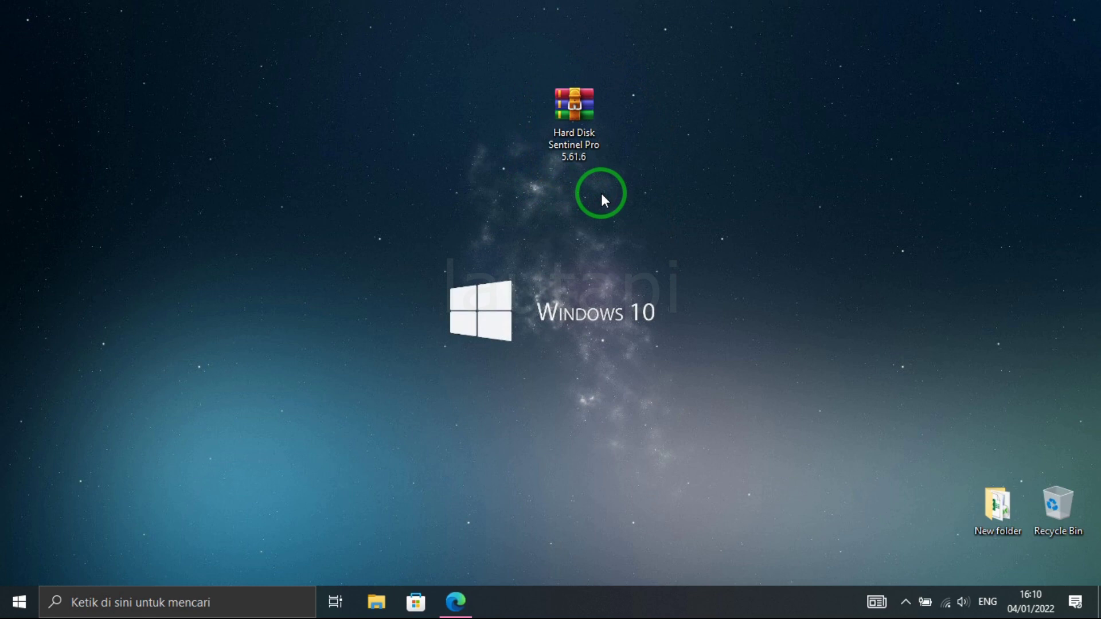
pyautogui.doubleClick(565, 133)
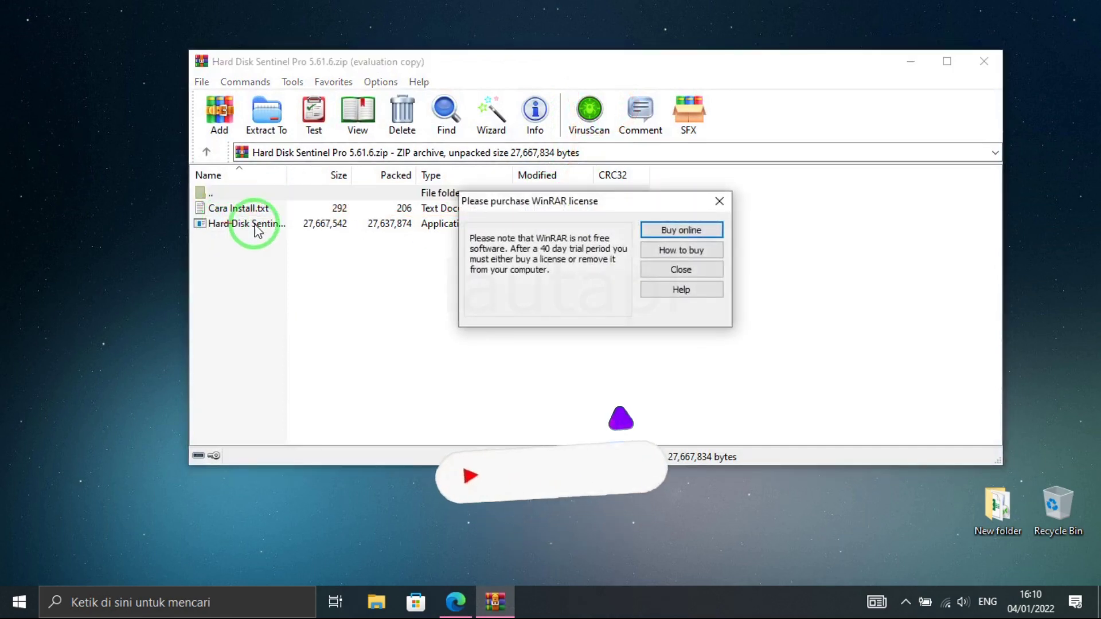
pyautogui.click(229, 224)
pyautogui.doubleClick(229, 224)
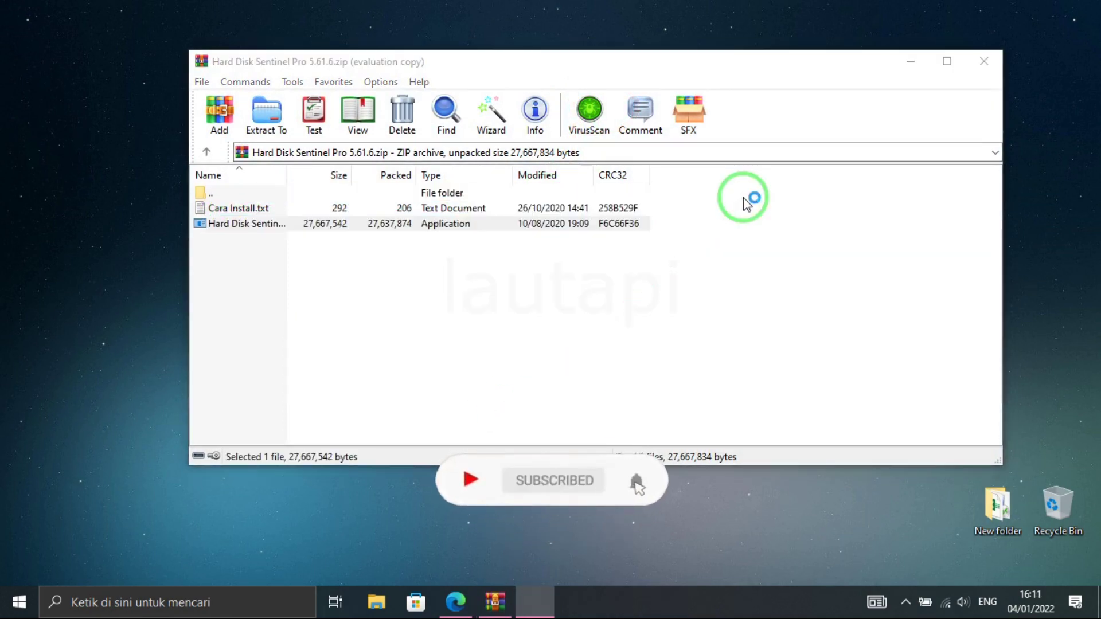
# Step: Continue through the setup wizard to install Hard Disk Sentinel, closing the repack website and the archive window
pyautogui.click(646, 428)
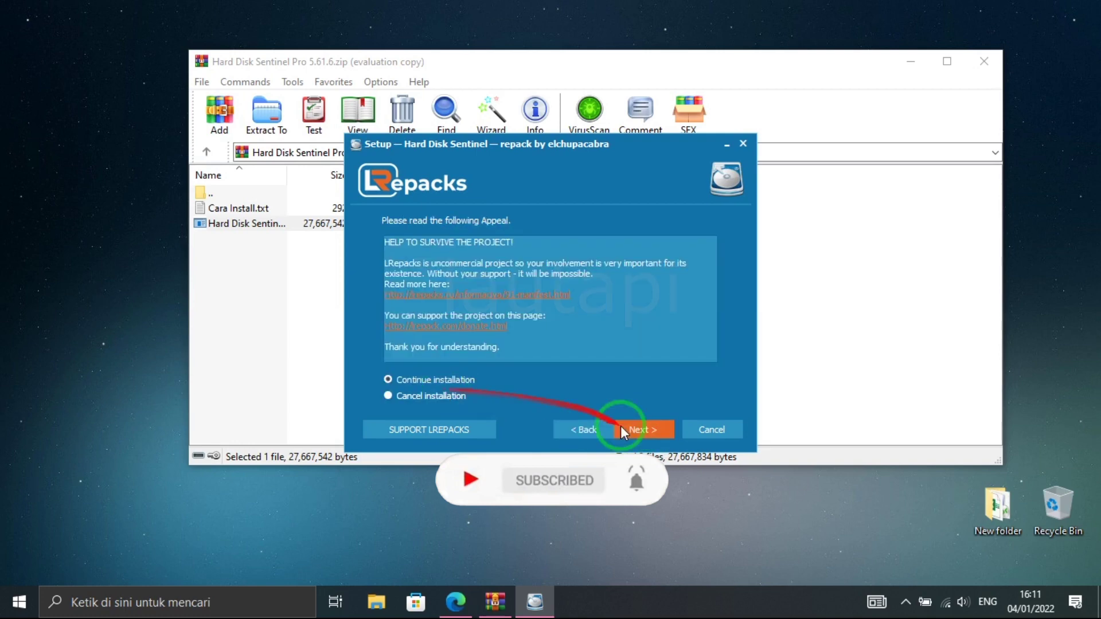
pyautogui.click(637, 430)
pyautogui.click(643, 431)
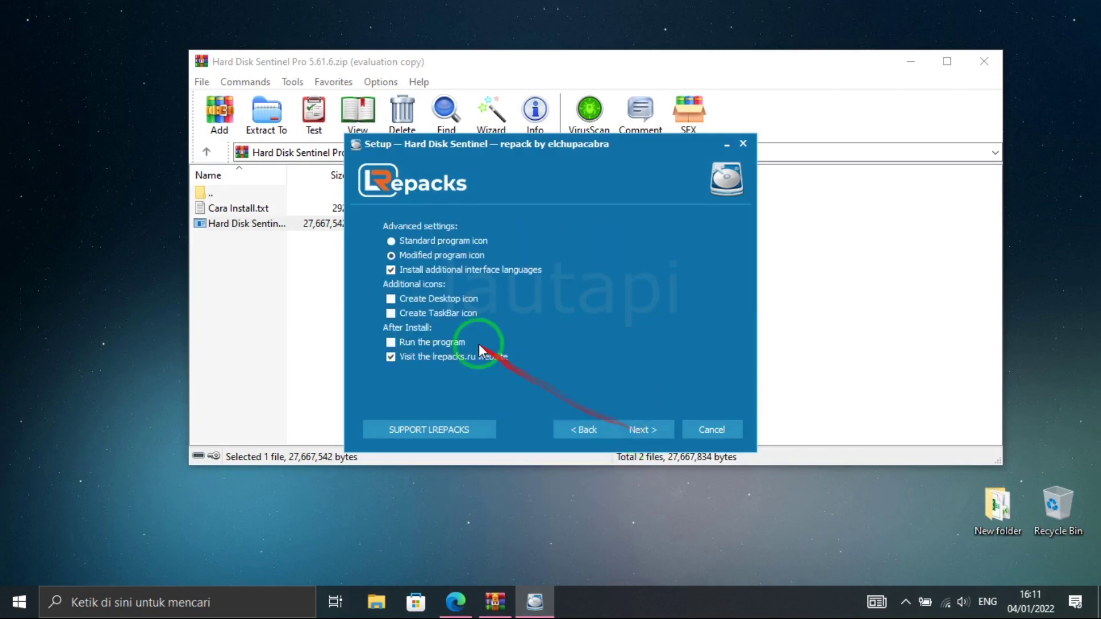
pyautogui.click(641, 428)
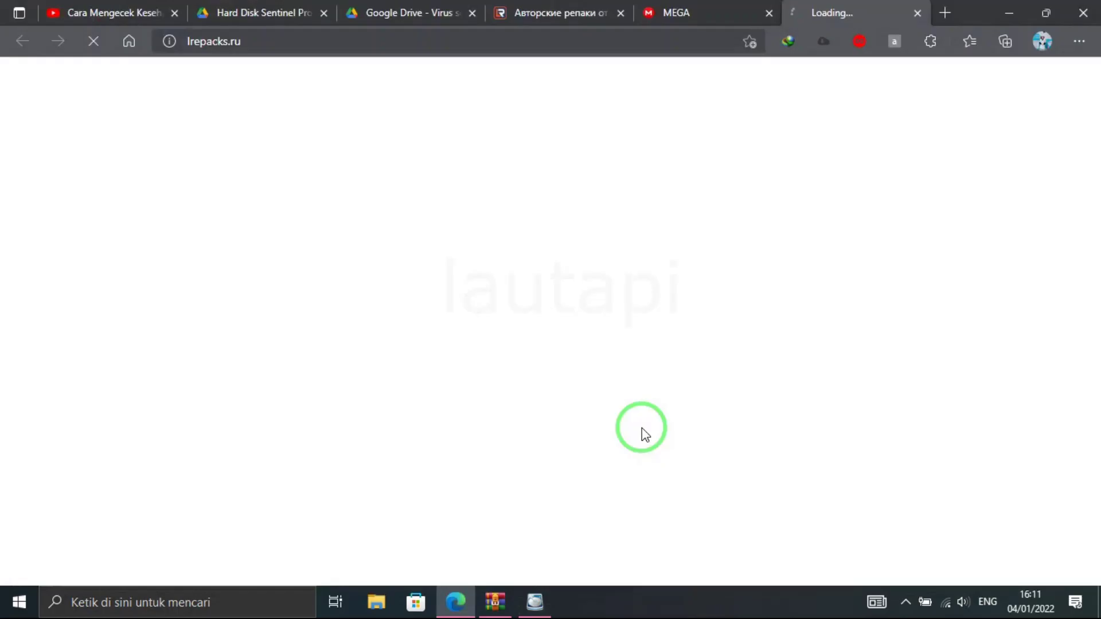
pyautogui.click(1083, 13)
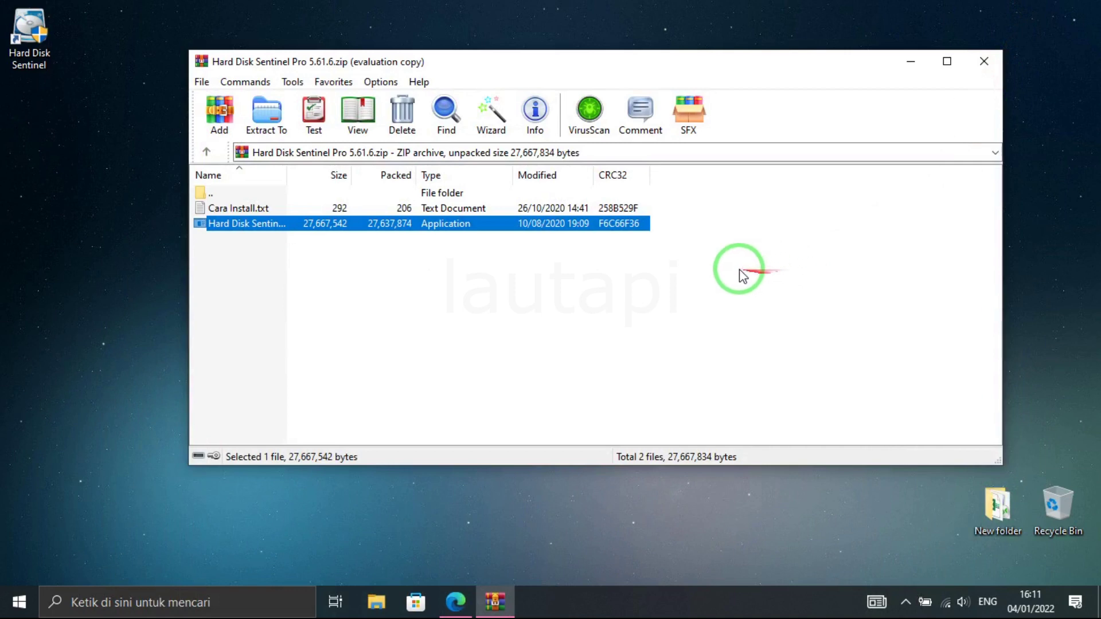
pyautogui.click(984, 62)
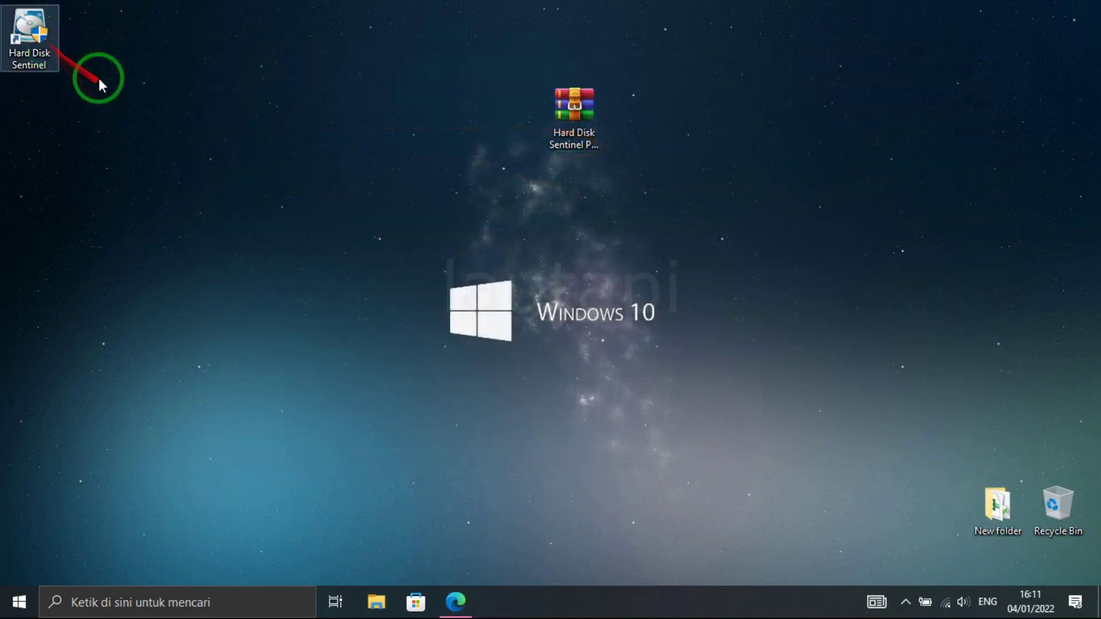
# Step: Check the real-time protection state in the Virus & threat protection settings of Windows Security, and minimize its window
pyautogui.click(907, 602)
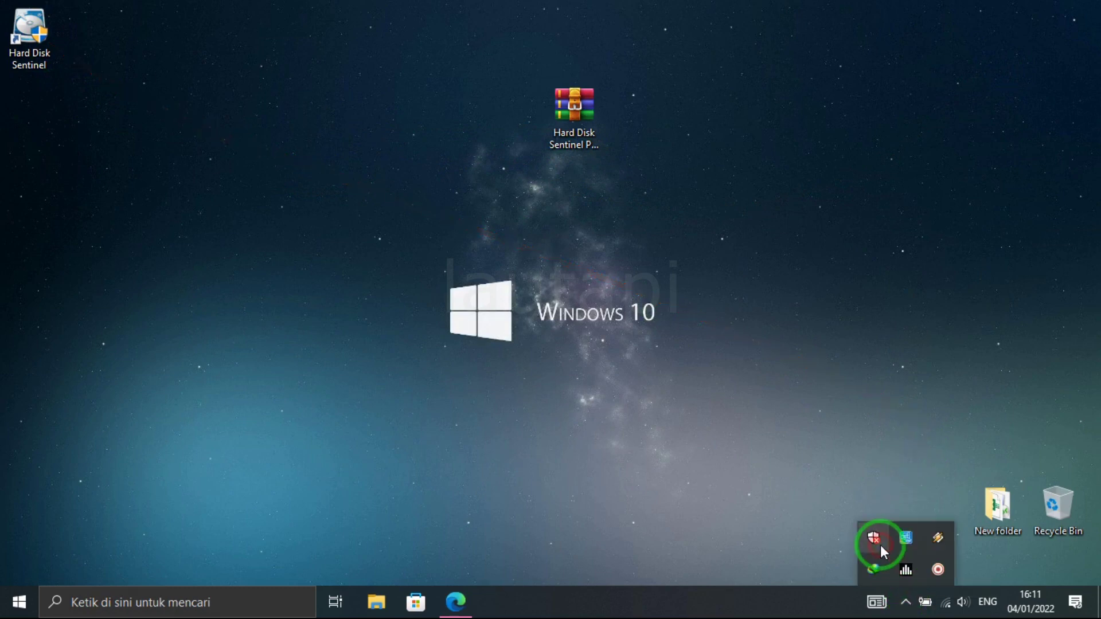
pyautogui.click(879, 545)
pyautogui.click(425, 233)
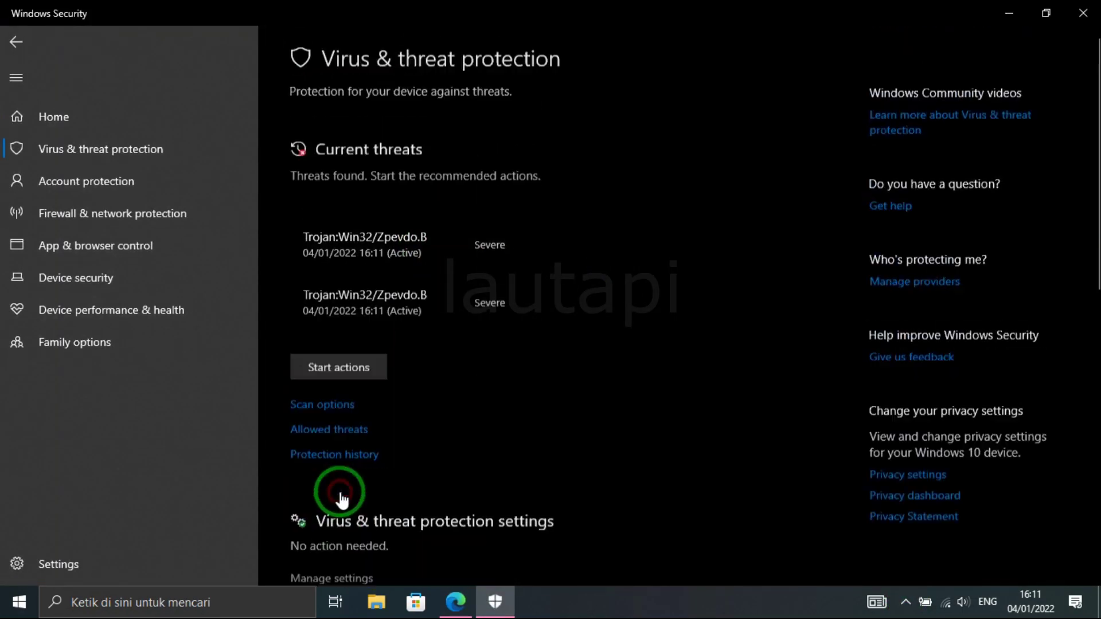
pyautogui.click(337, 575)
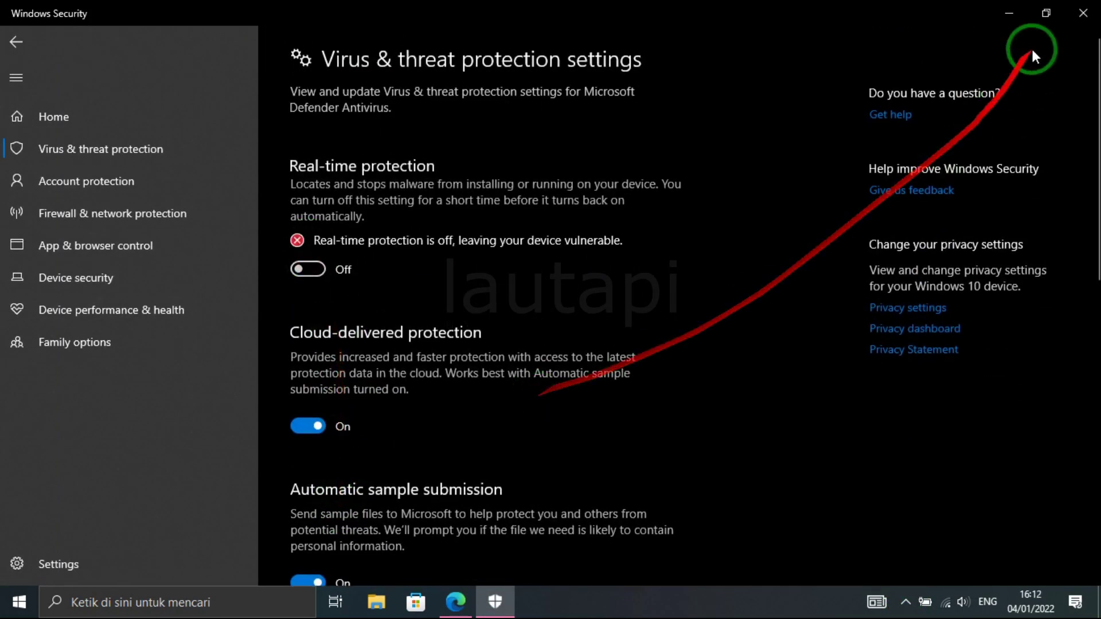
pyautogui.click(1009, 13)
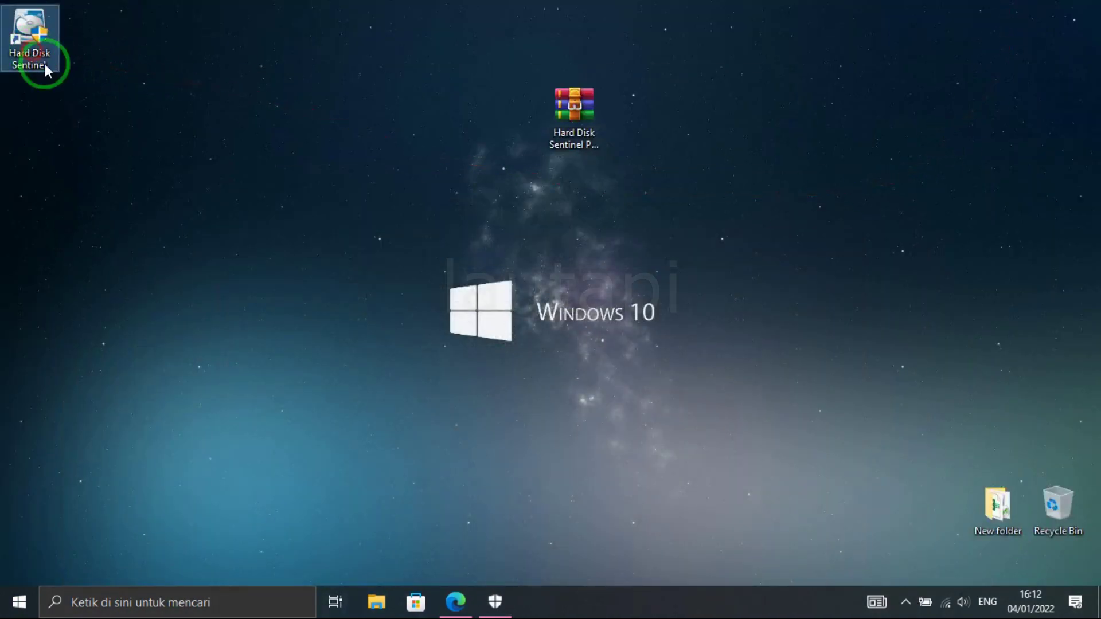
# Step: Start Hard Disk Sentinel from the desktop and review the health overview of the ST500LT012-1DG142 disk
pyautogui.doubleClick(23, 43)
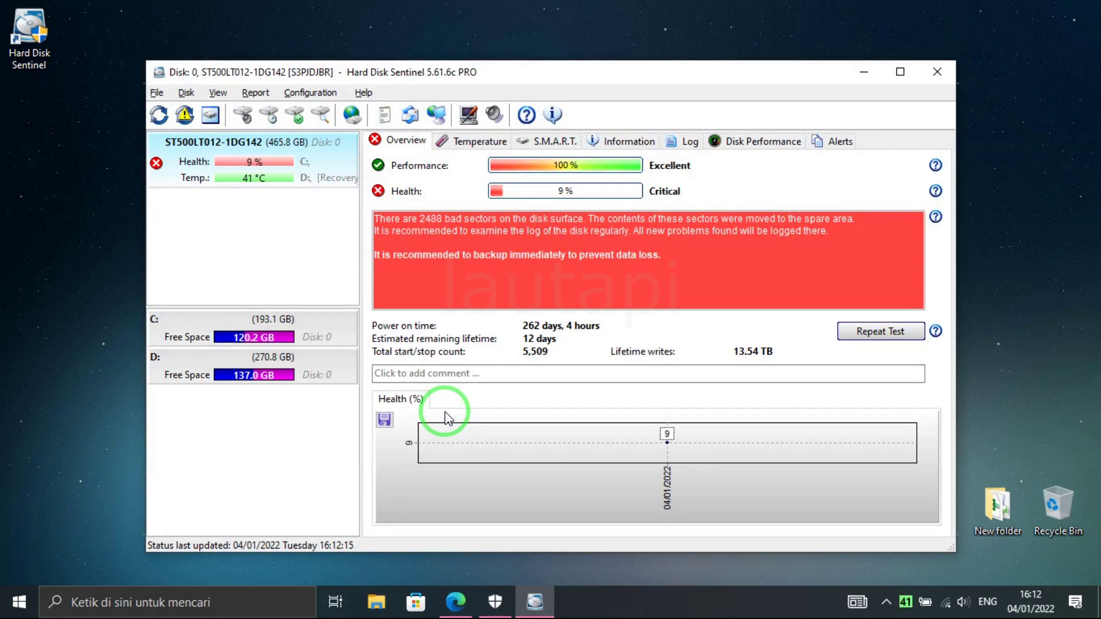
pyautogui.moveTo(293, 164); pyautogui.dragTo(472, 185)
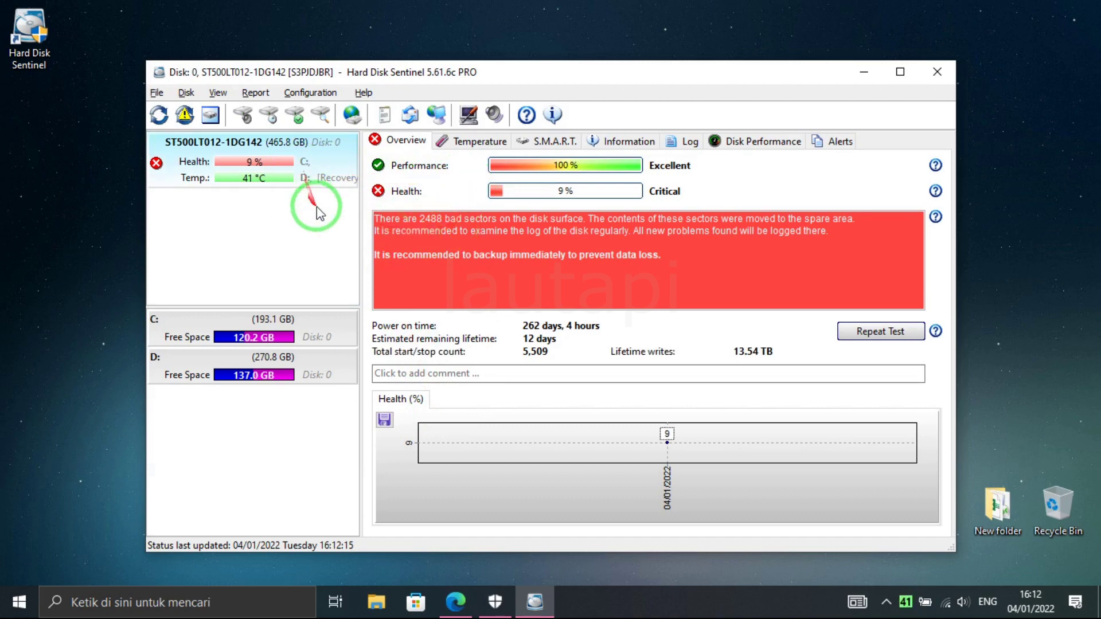
pyautogui.moveTo(351, 192)
pyautogui.mouseDown()
pyautogui.moveTo(425, 165)
pyautogui.moveTo(528, 186)
pyautogui.moveTo(412, 198)
pyautogui.moveTo(633, 189)
pyautogui.moveTo(450, 169)
pyautogui.moveTo(614, 172)
pyautogui.moveTo(715, 290)
pyautogui.moveTo(691, 240)
pyautogui.mouseUp()
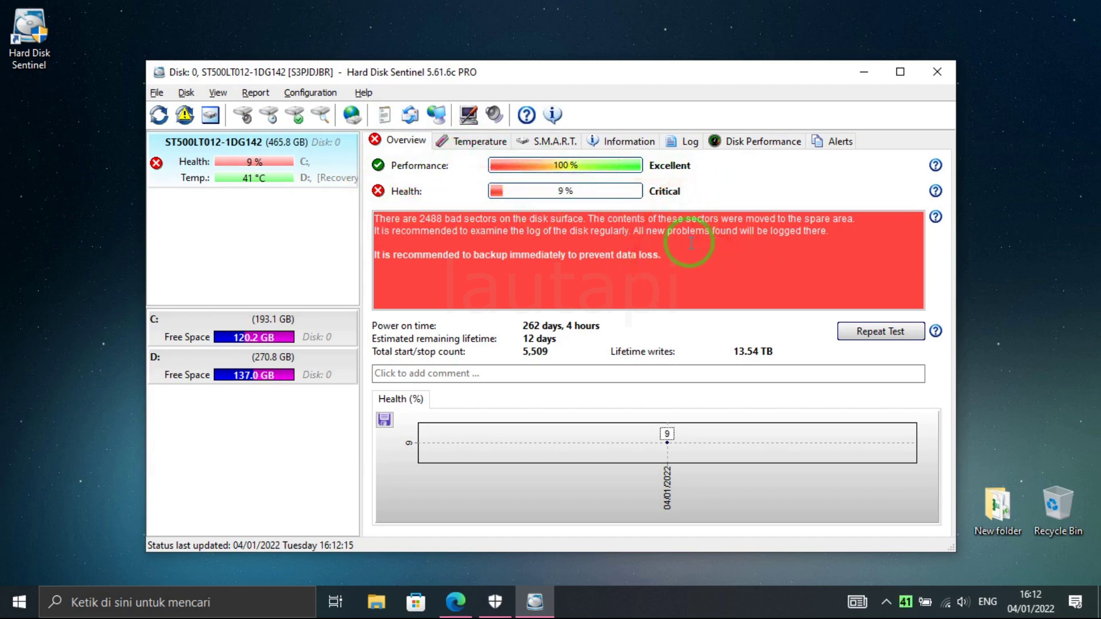
pyautogui.moveTo(707, 257)
pyautogui.mouseDown()
pyautogui.moveTo(560, 188)
pyautogui.moveTo(372, 201)
pyautogui.moveTo(568, 193)
pyautogui.moveTo(542, 195)
pyautogui.mouseUp()
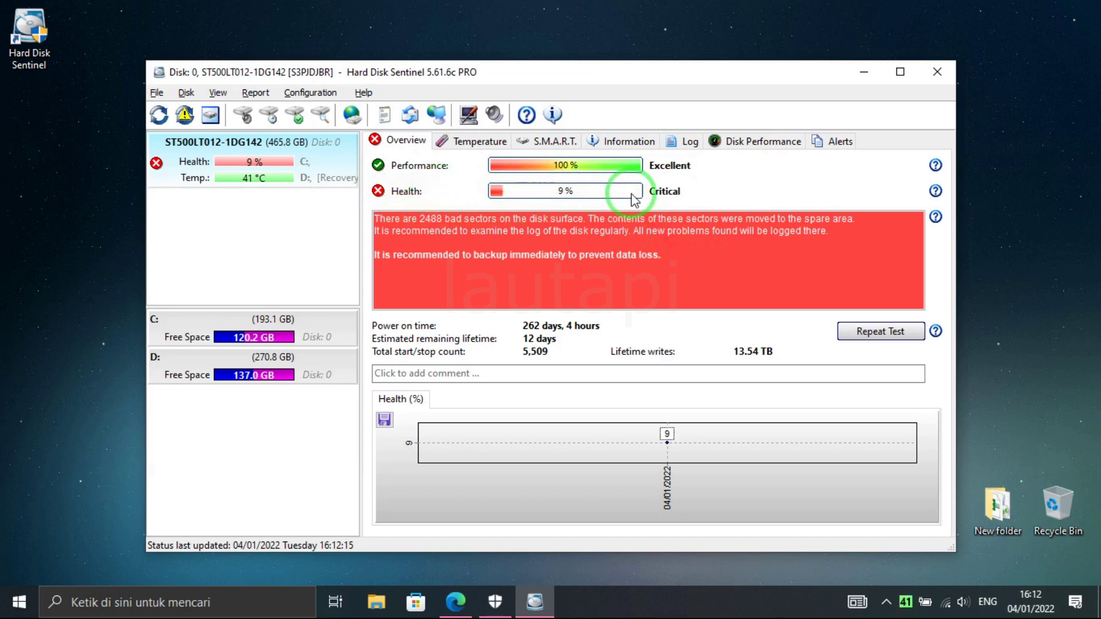
pyautogui.moveTo(601, 196)
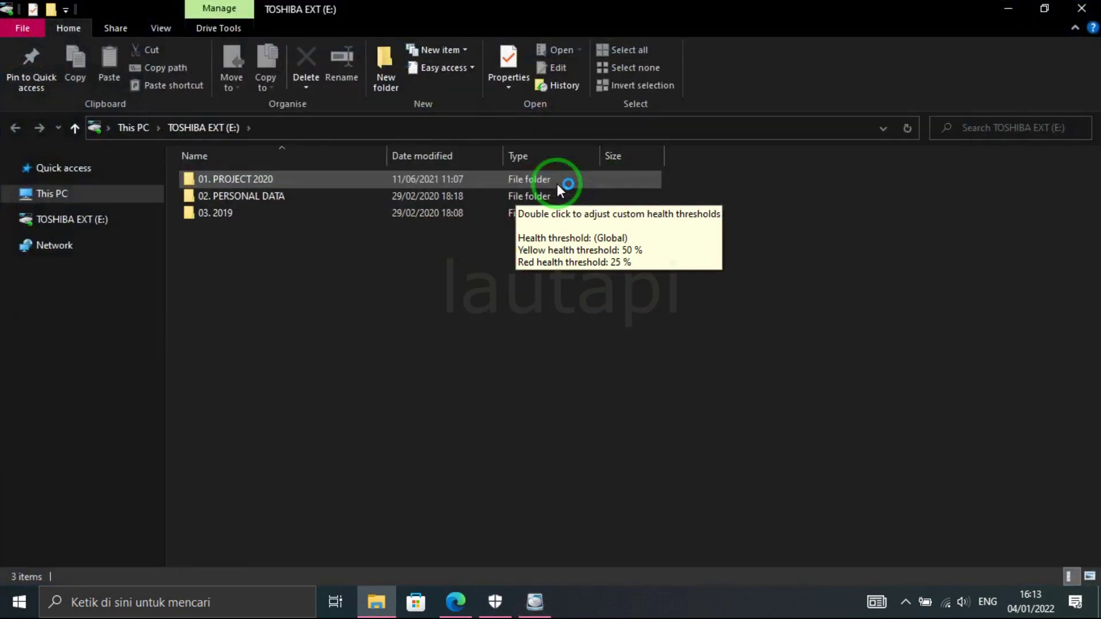
# Step: Close the TOSHIBA EXT (E:) folder window and compare the overviews of the TOSHIBA MQ01UBD100 and ST500LT012-1DG142 disks
pyautogui.click(1081, 8)
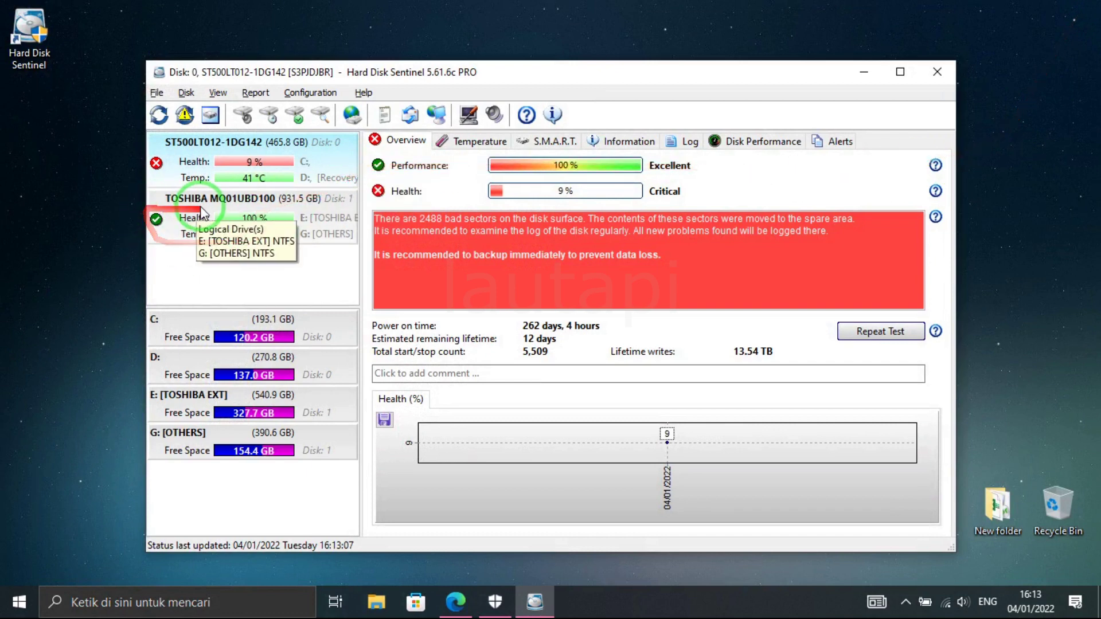
pyautogui.click(331, 209)
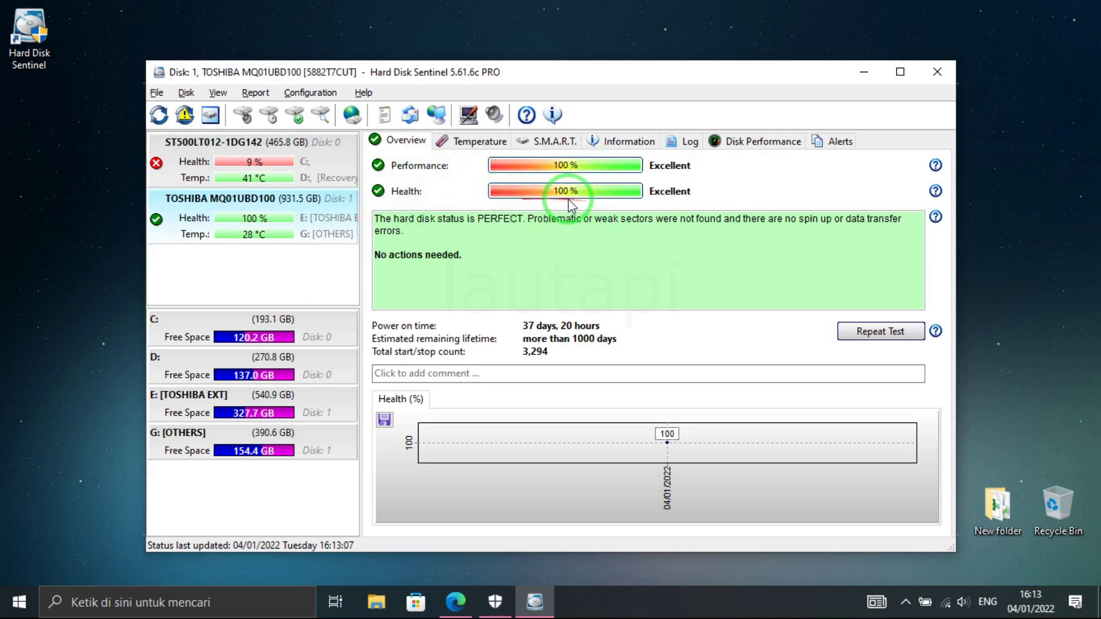
pyautogui.click(322, 166)
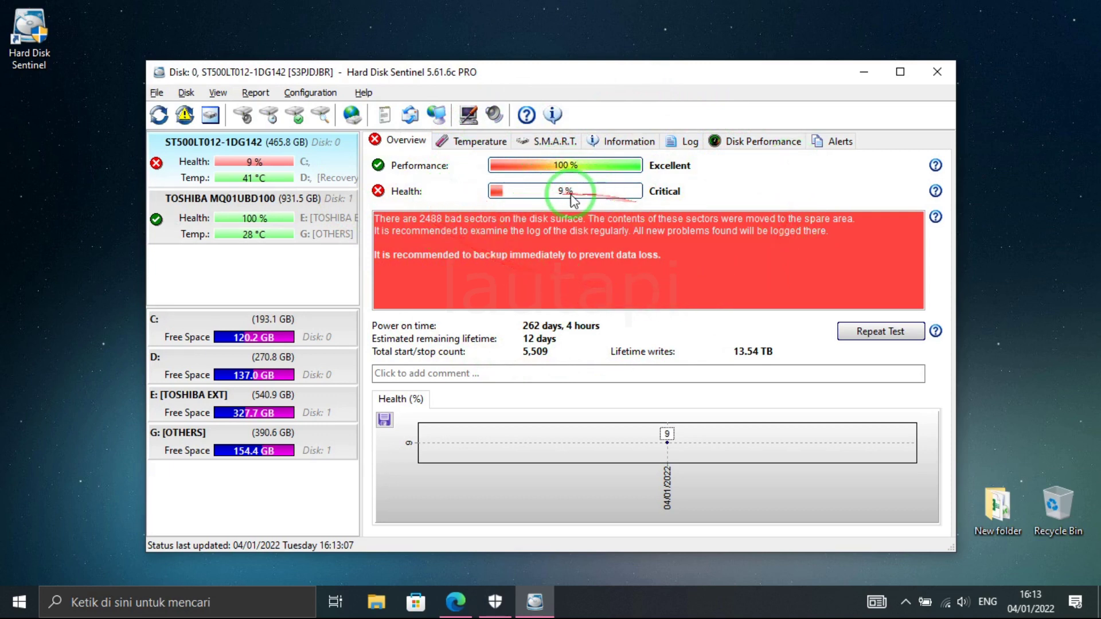
# Step: Show the S.M.A.R.T. attributes of the ST500LT012-1DG142 disk with decimal data fields, selecting Reallocated Sectors Count
pyautogui.click(551, 142)
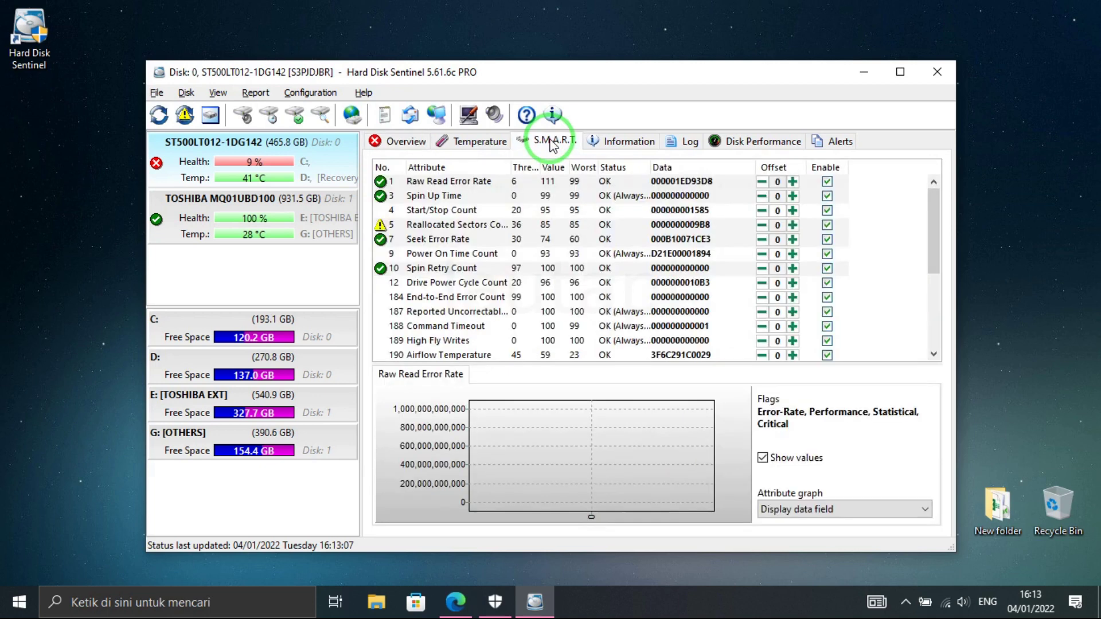
pyautogui.click(403, 227)
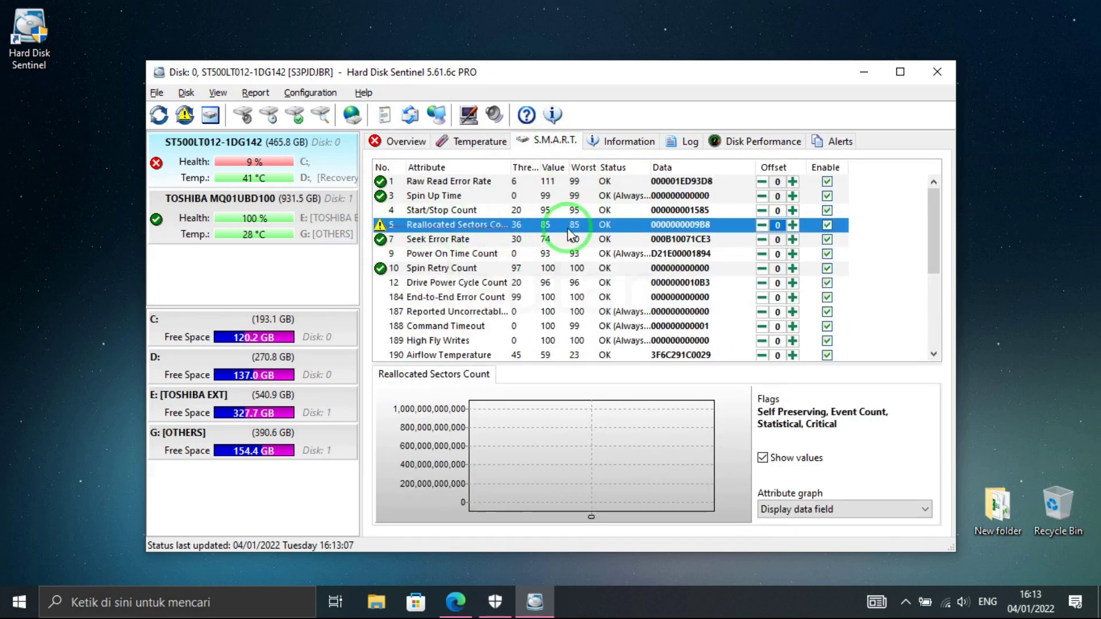
pyautogui.rightClick(691, 229)
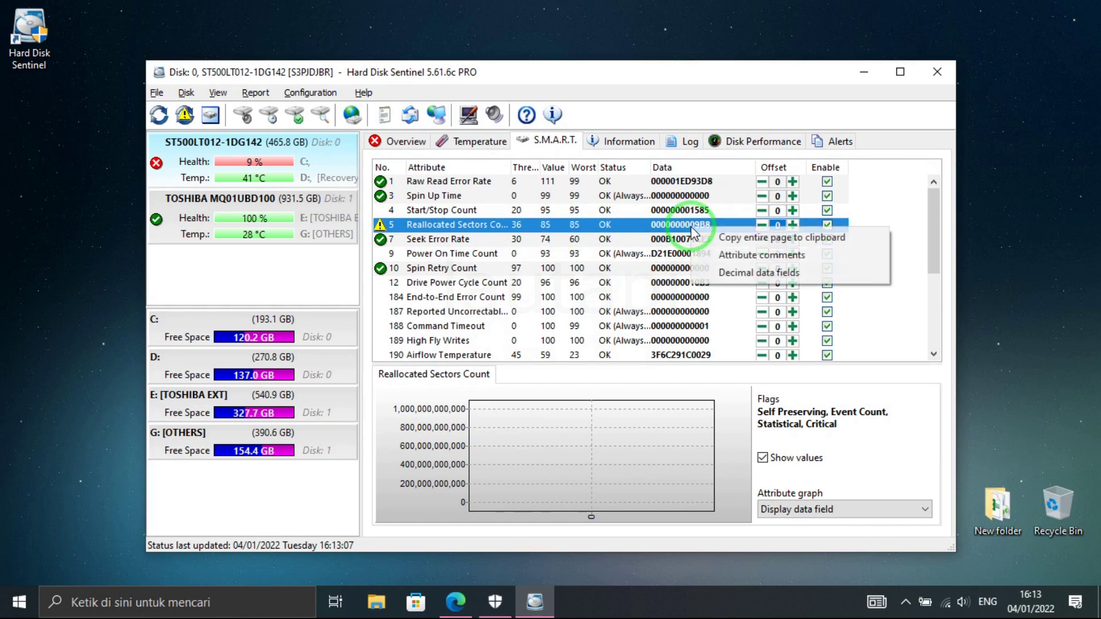
pyautogui.click(736, 271)
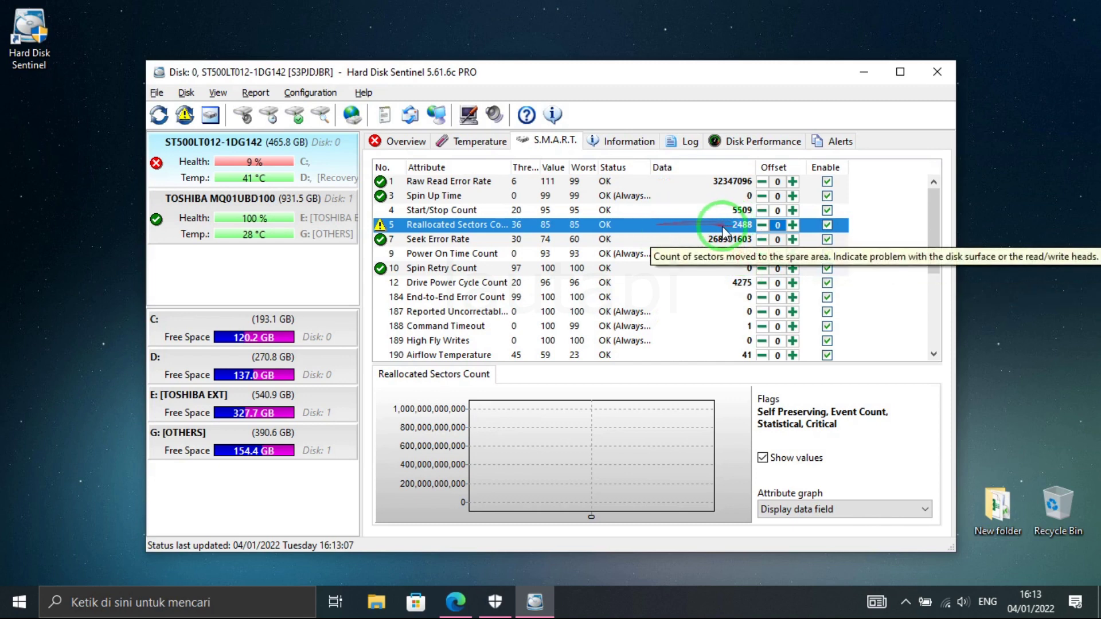
# Step: Set the offset of the Reallocated Sectors Count attribute to -2488 and return to the disk's overview
pyautogui.click(778, 225)
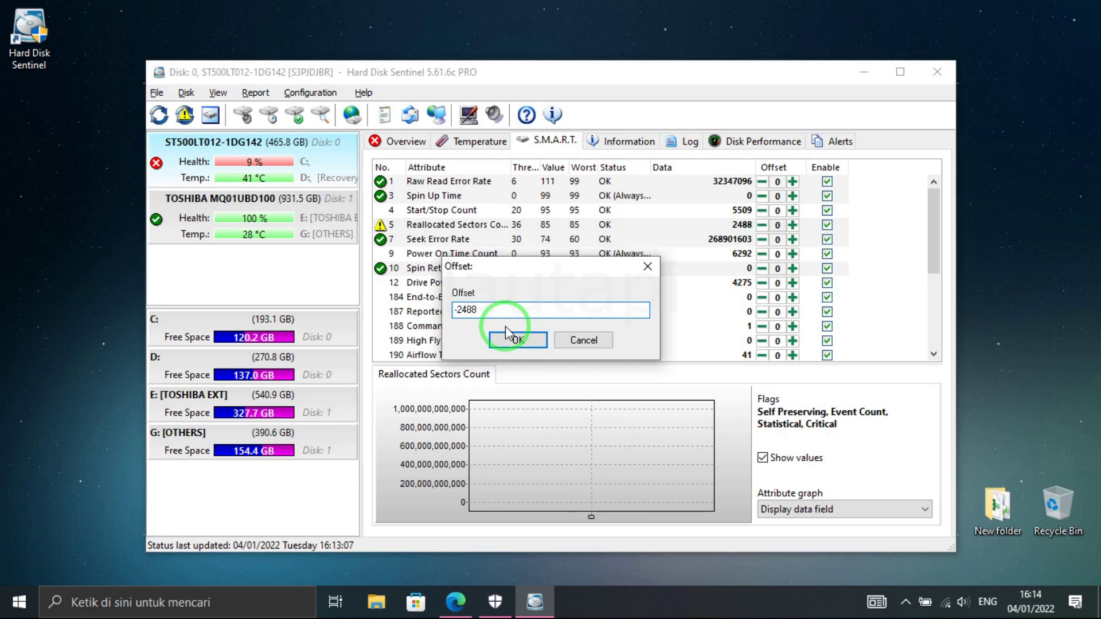
pyautogui.click(520, 341)
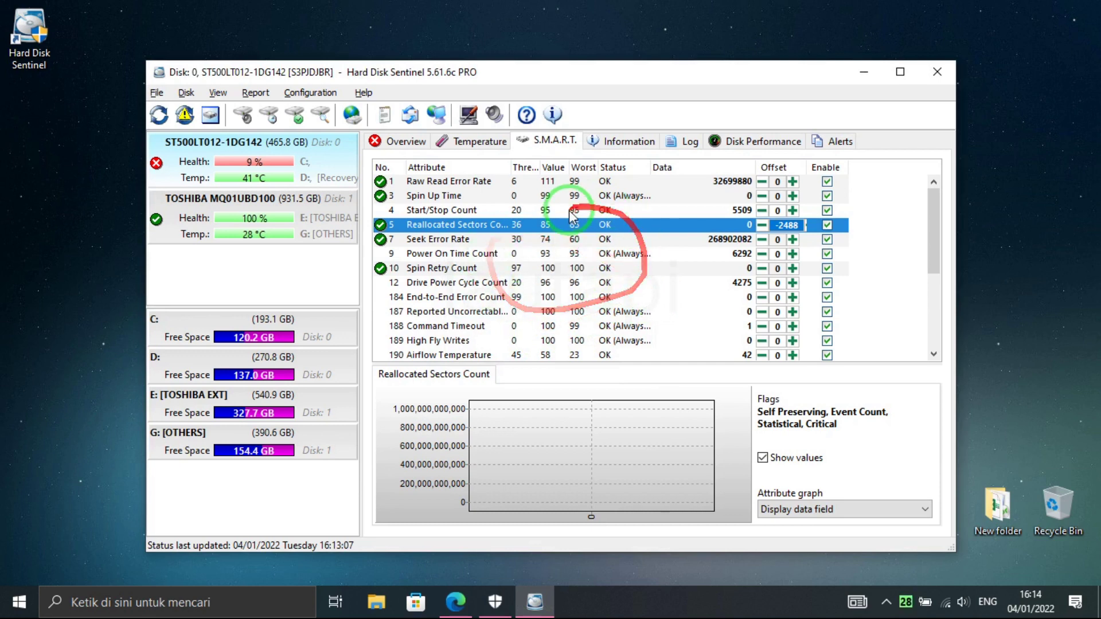
pyautogui.click(407, 143)
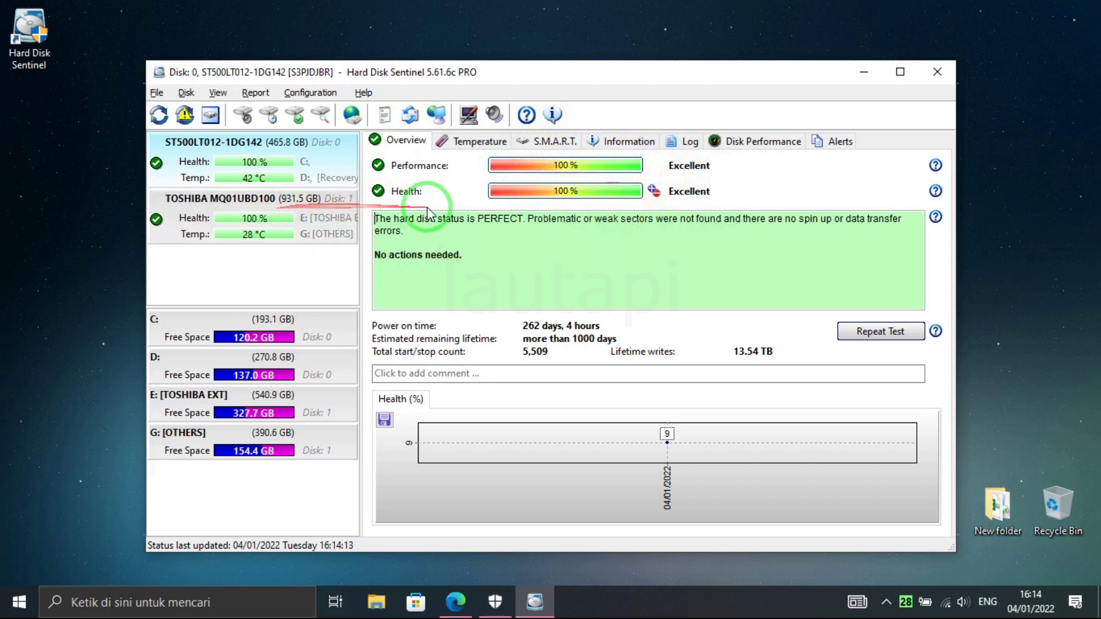
# Step: Compare the health overviews of both disks again and close Hard Disk Sentinel
pyautogui.click(319, 213)
pyautogui.click(331, 182)
pyautogui.click(320, 198)
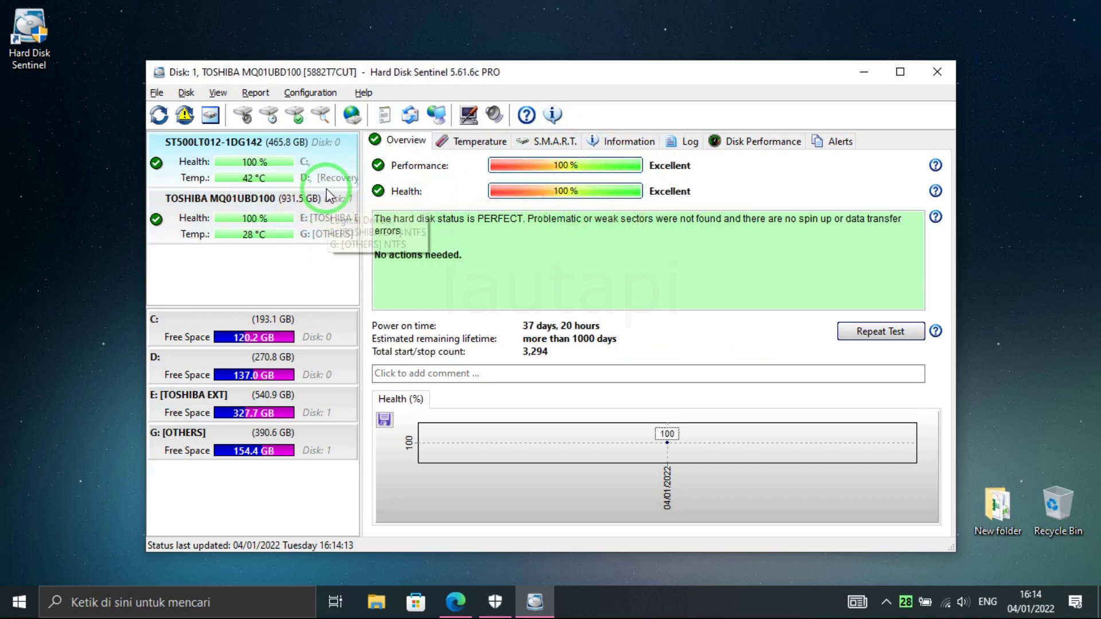
pyautogui.click(323, 161)
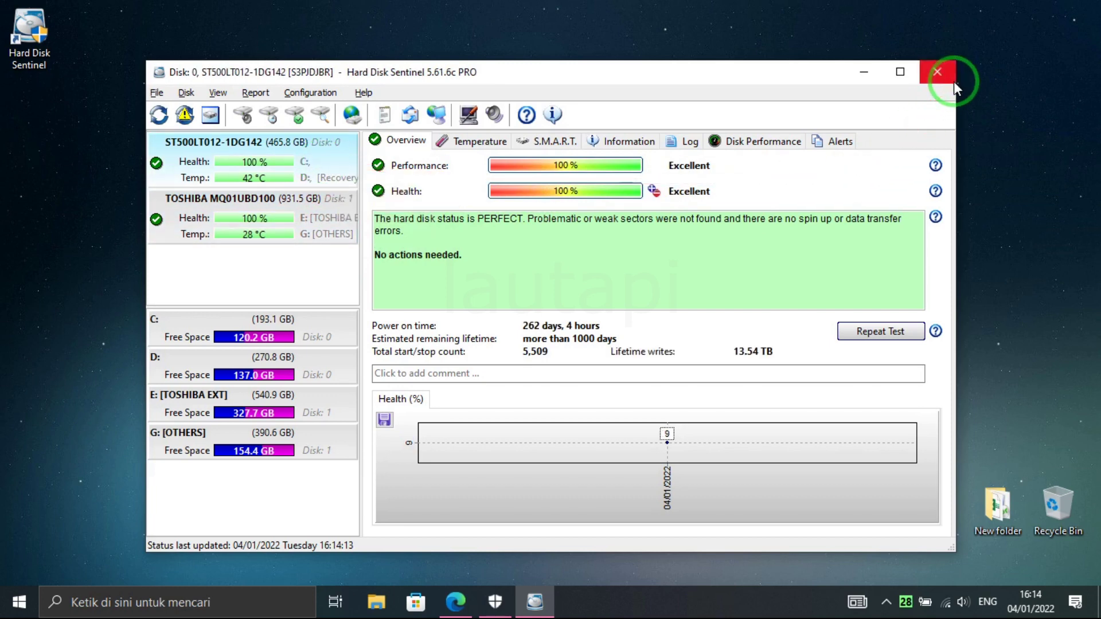
pyautogui.click(954, 80)
# Step: Refresh the desktop and show the computer's drives under This PC in File Explorer
pyautogui.rightClick(478, 235)
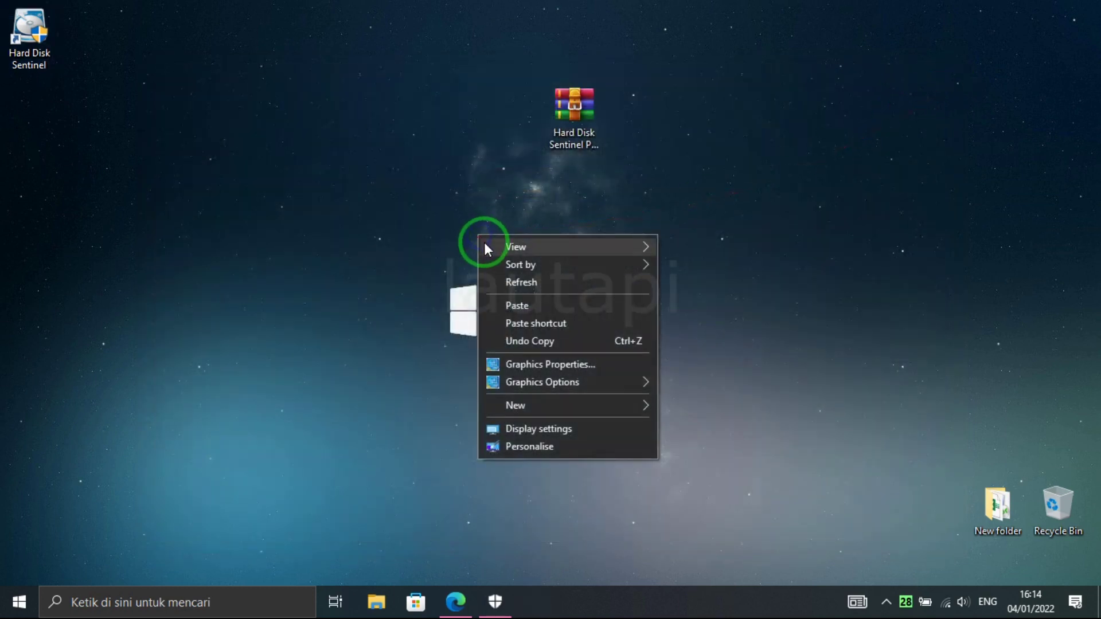
pyautogui.click(494, 281)
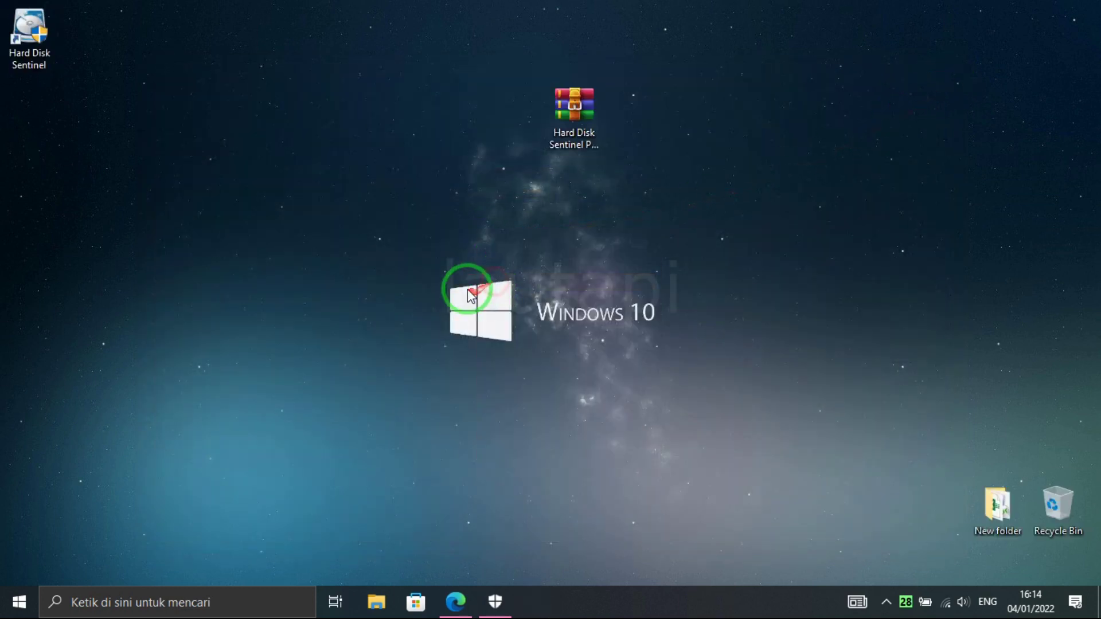
pyautogui.click(376, 602)
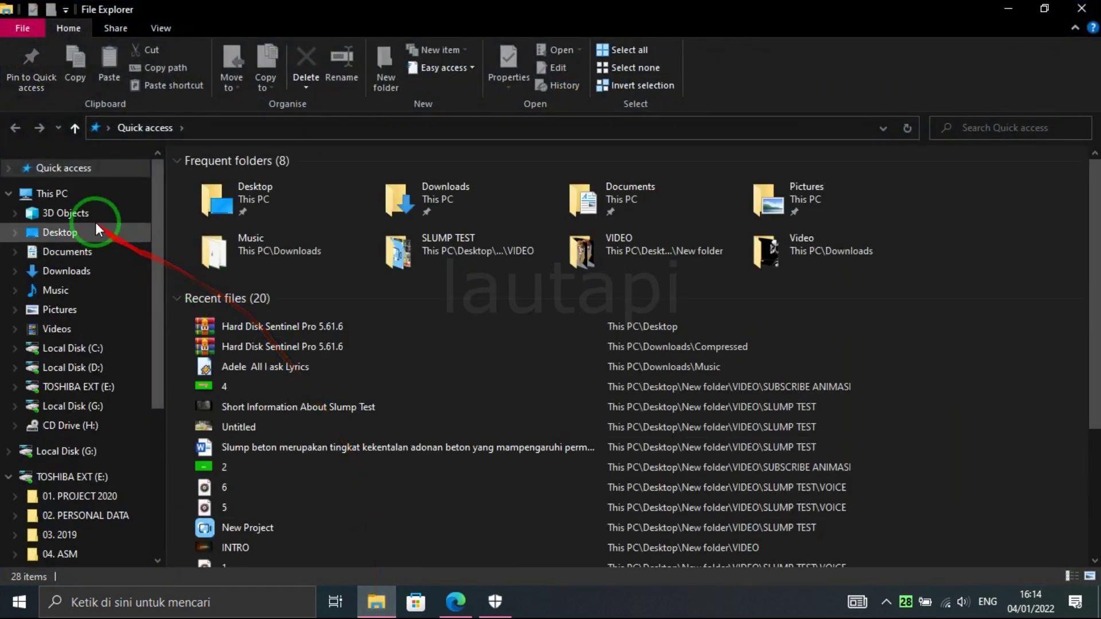
pyautogui.click(85, 199)
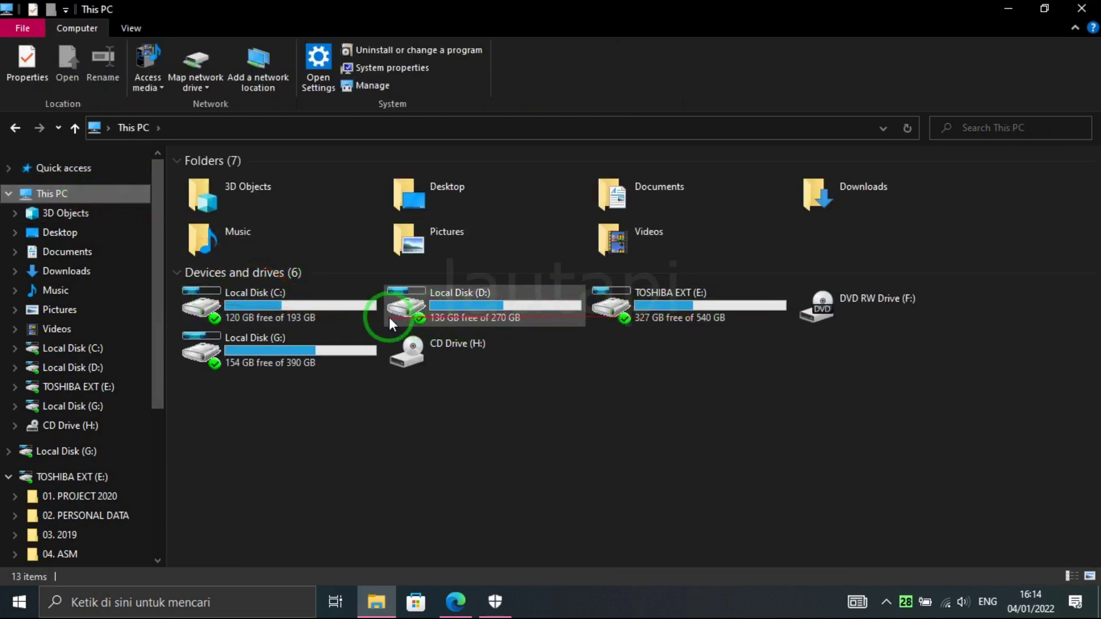
# Step: Run the error-checking scan on Local Disk (C:) from its properties and review the scan result
pyautogui.rightClick(281, 310)
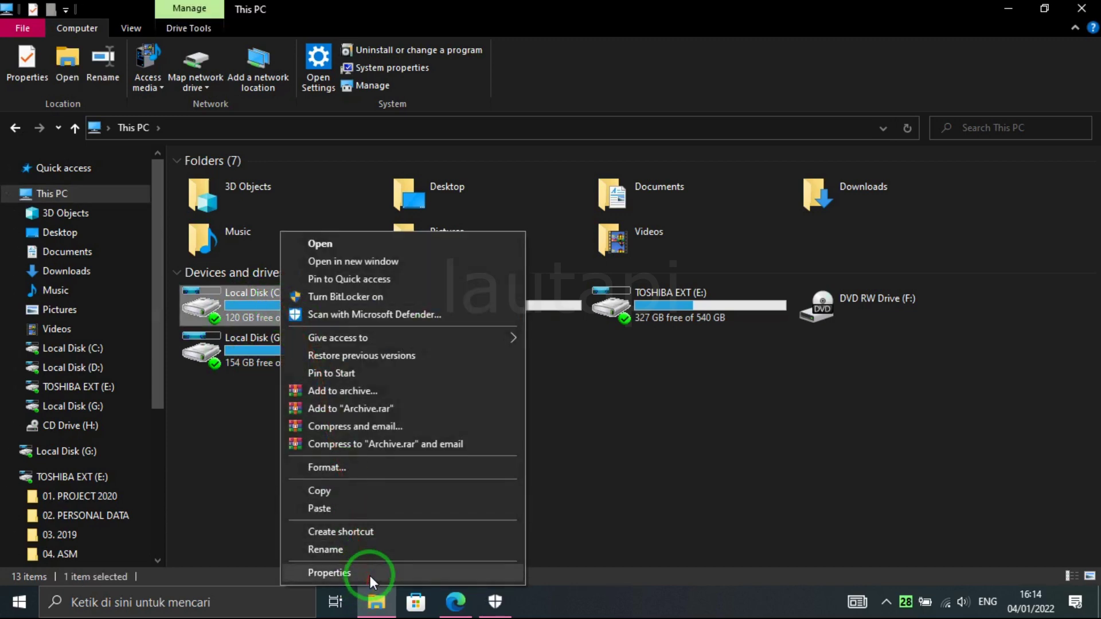
pyautogui.click(369, 573)
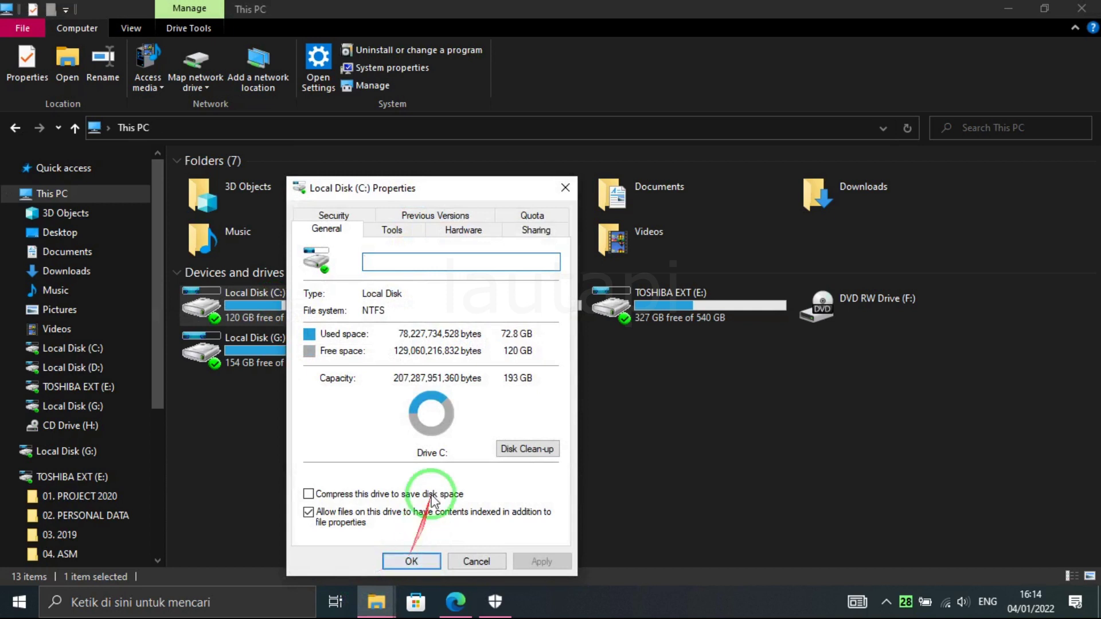
pyautogui.click(394, 232)
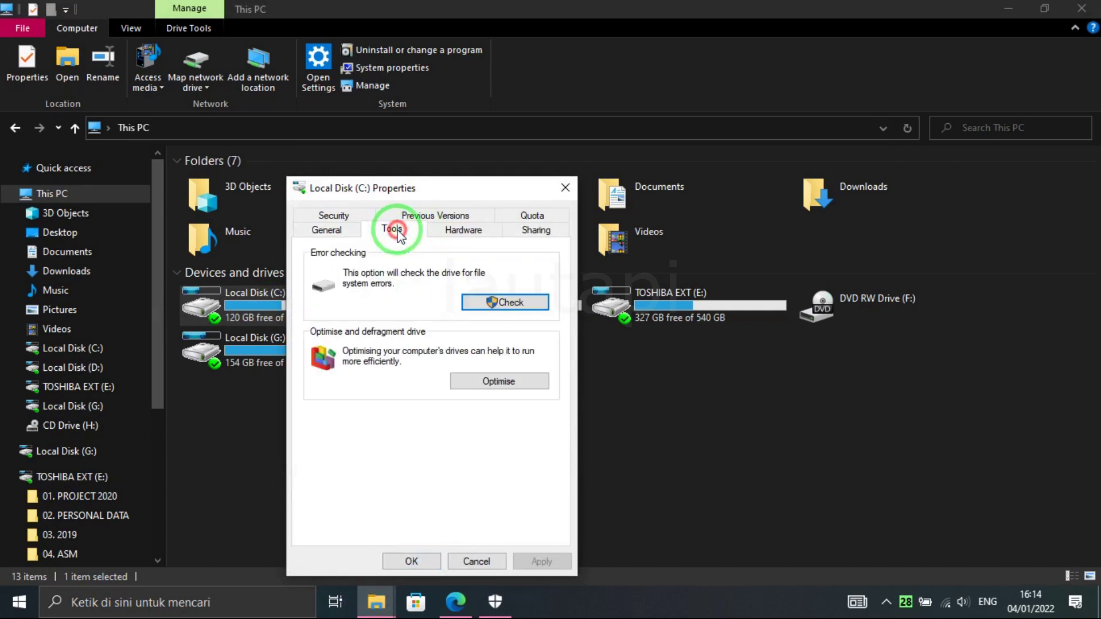
pyautogui.click(535, 303)
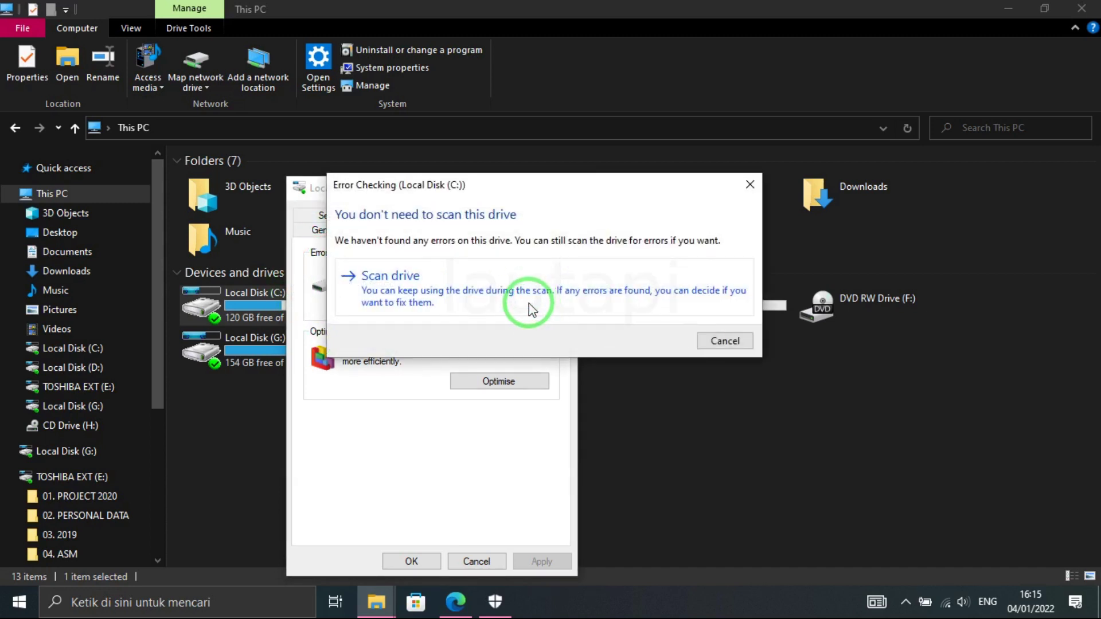
pyautogui.click(441, 289)
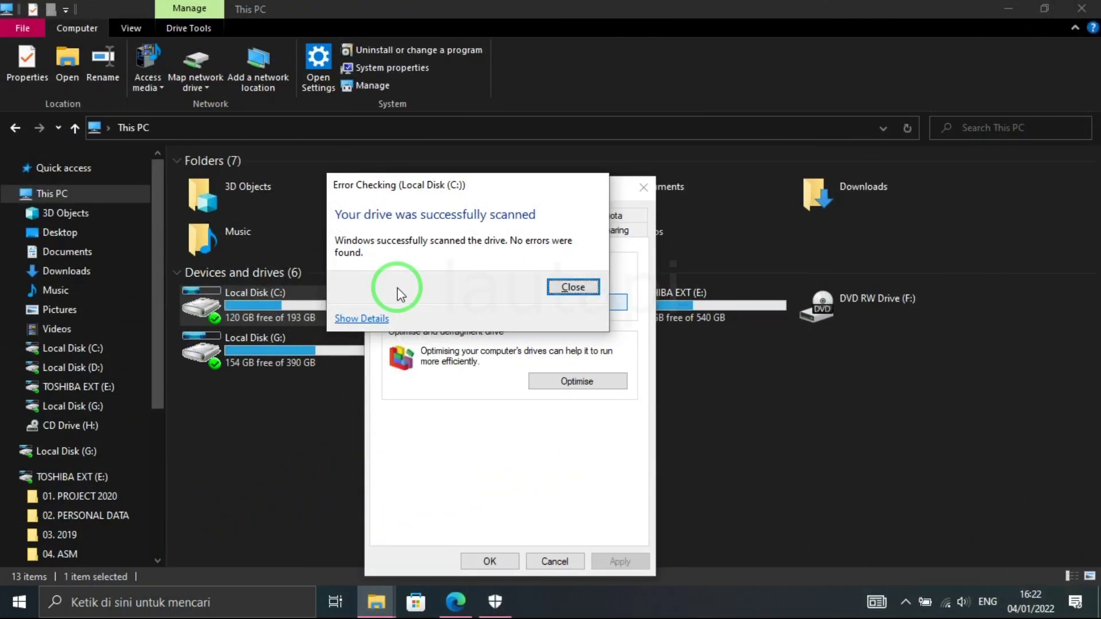
pyautogui.moveTo(338, 250); pyautogui.dragTo(560, 261)
pyautogui.moveTo(599, 183)
pyautogui.mouseDown()
pyautogui.moveTo(626, 277)
pyautogui.moveTo(367, 341)
pyautogui.mouseUp()
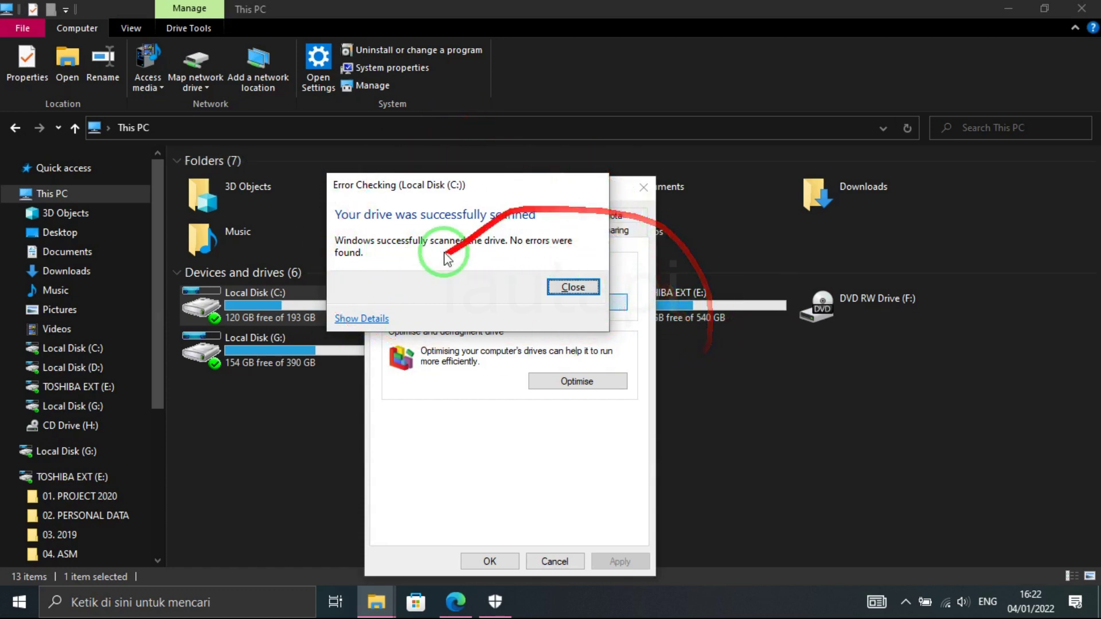